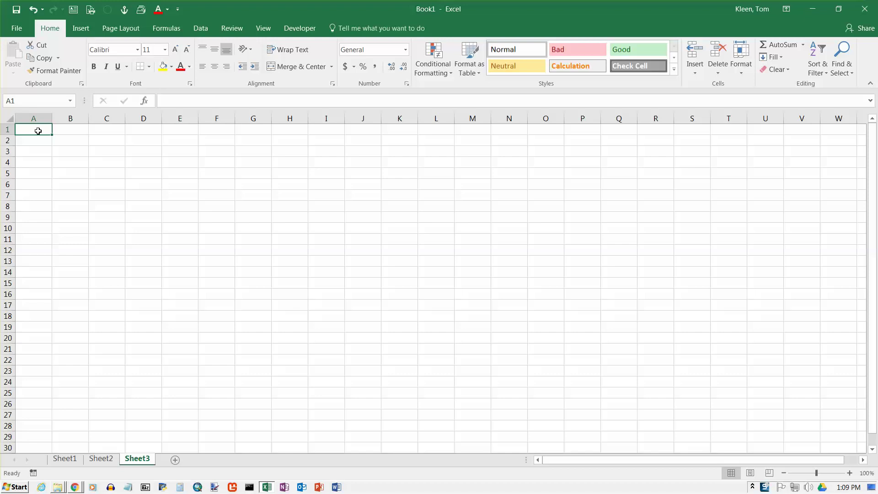
Enter a plus sign in A1 and fill A2:A11 with the numbers 1 to 10.
type("+")
key("Return")
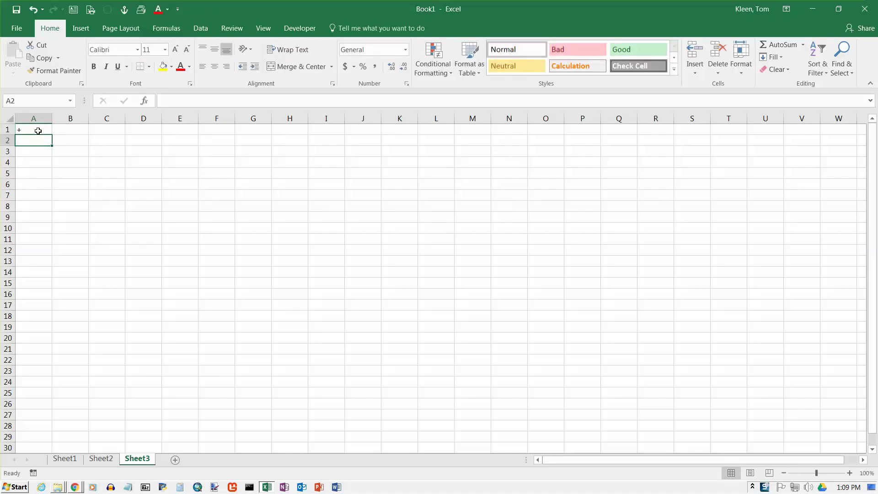
type("1")
key("Return")
type("2")
key("Return")
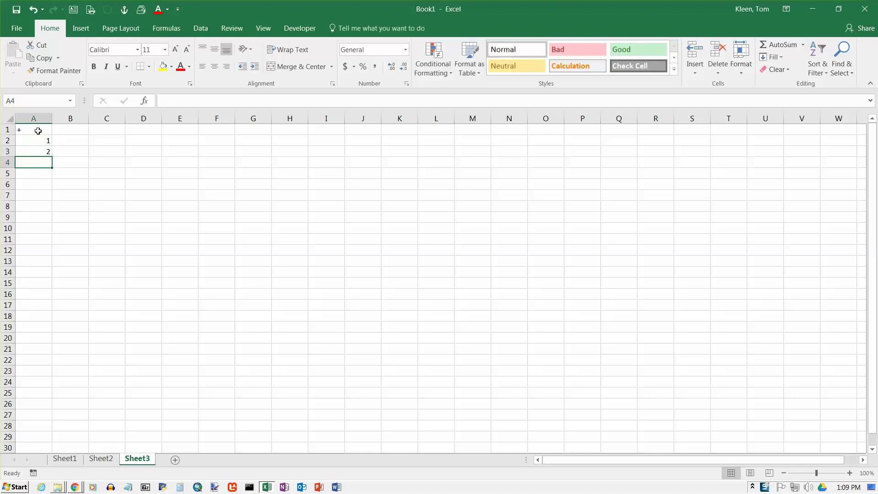
left_click_drag(38, 141, 48, 245)
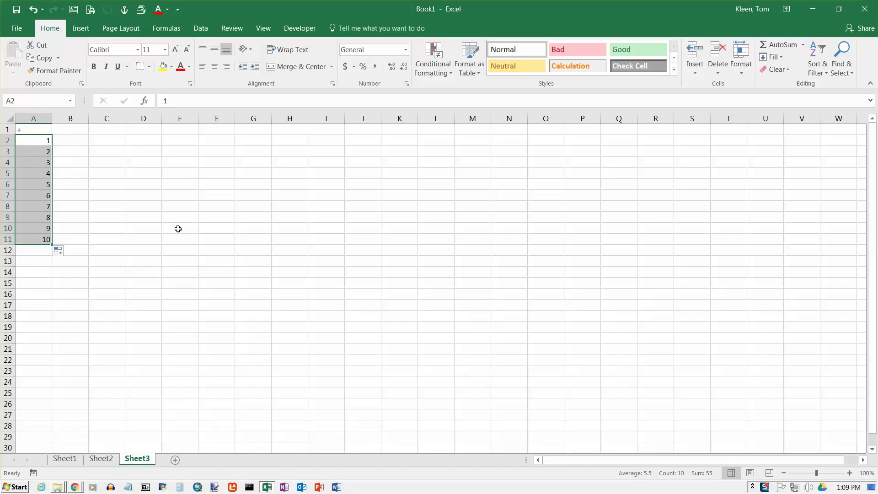
Fill B1:K1 with the numbers 1 to 10 using a 1, 2 series.
left_click(74, 130)
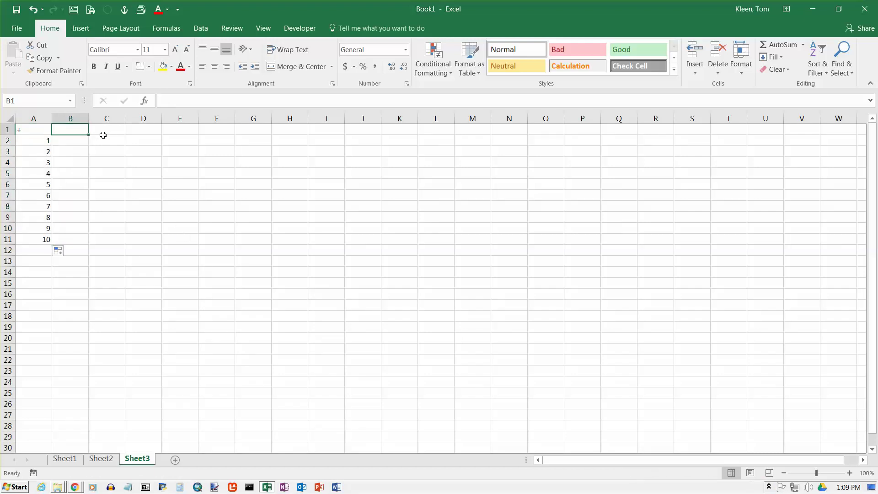
type("1")
key("Tab")
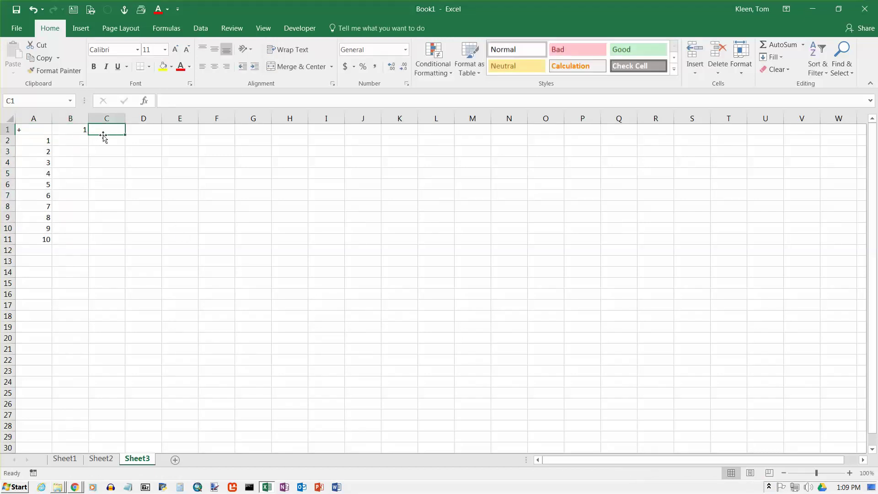
type("2")
key("Tab")
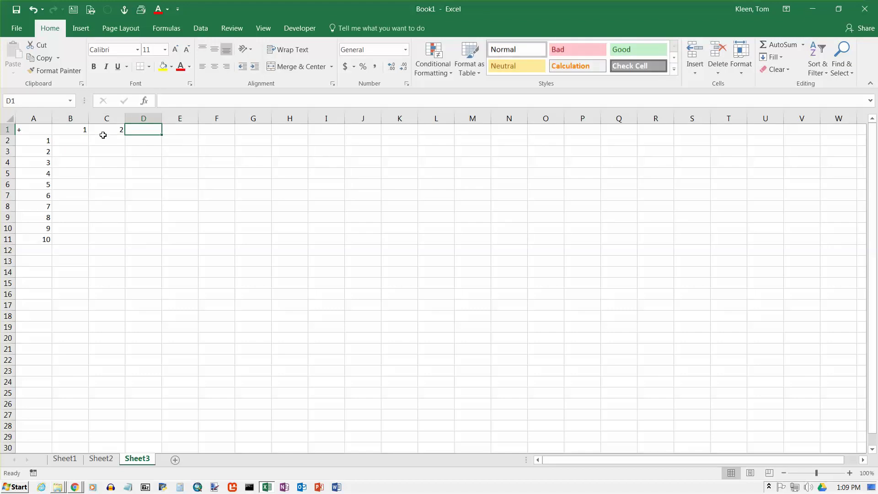
left_click_drag(74, 131, 425, 145)
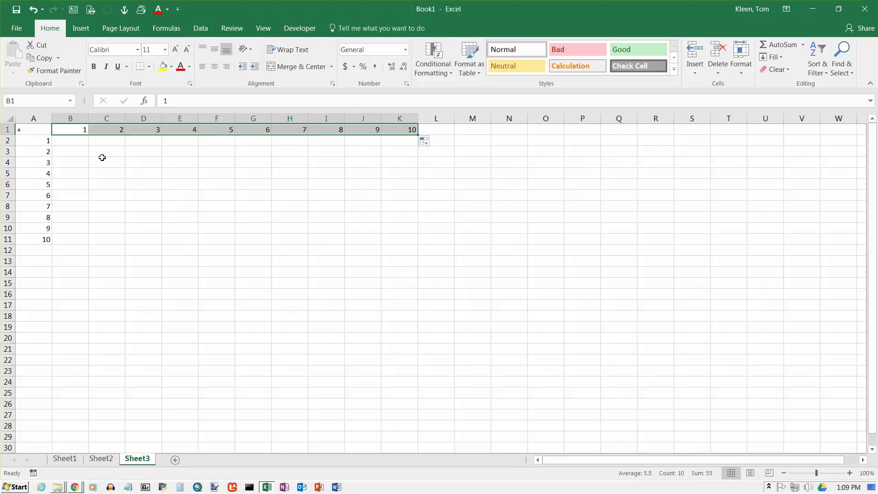
Trace the cell for 5 plus 5 back to its headings, then select A1:A11.
left_click(219, 184)
left_click_drag(220, 186, 47, 184)
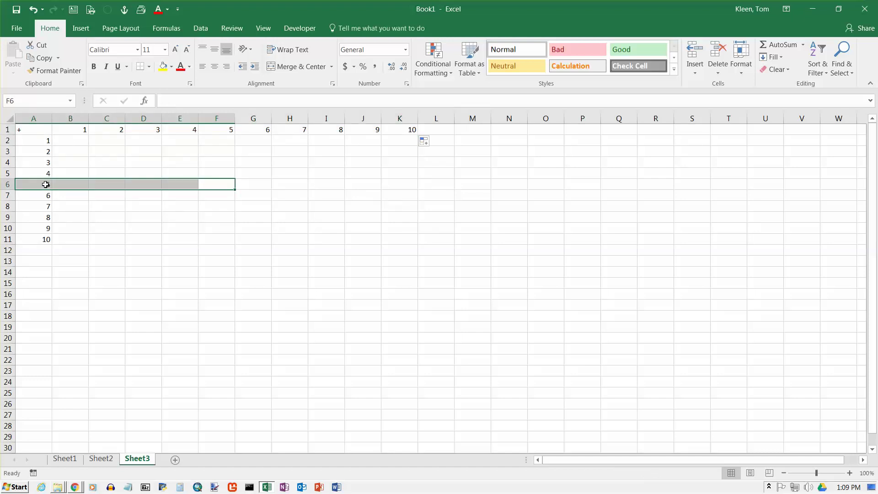
left_click_drag(219, 186, 231, 131)
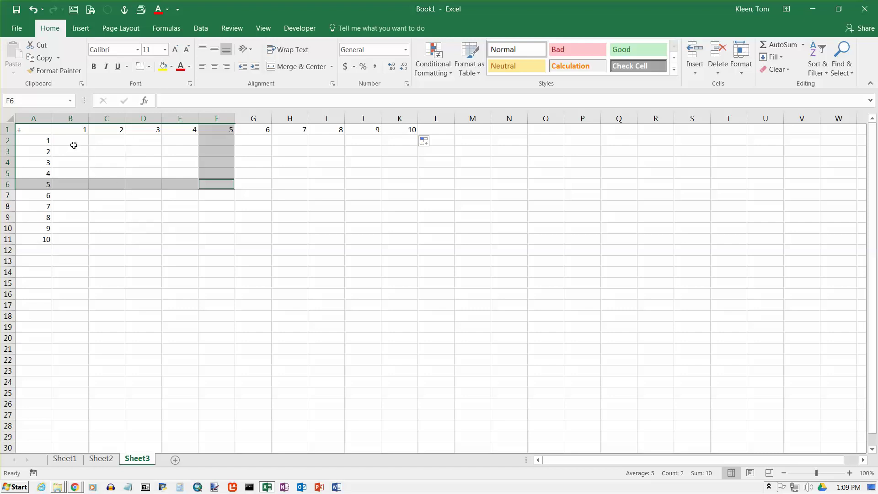
left_click(38, 132)
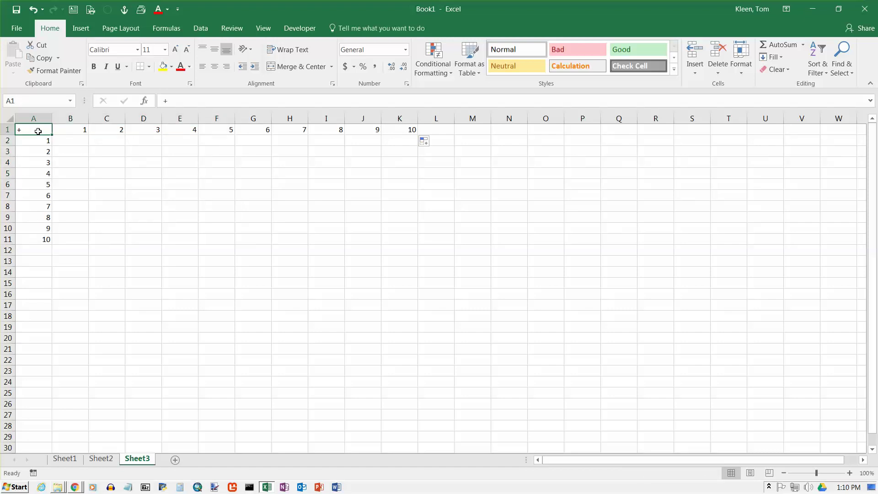
left_click_drag(38, 131, 38, 239)
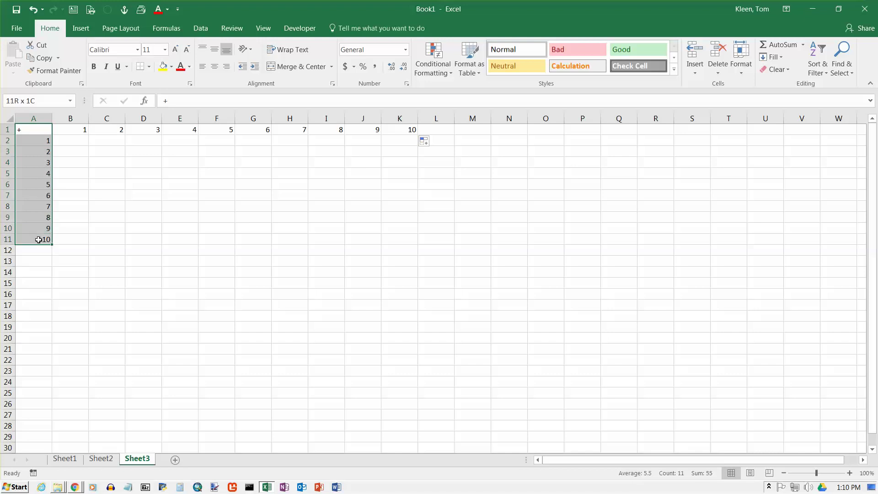
Center the A1:A11 and B1:K1 headings and give them the Heading 4 cell style.
left_click(60, 130, "ctrl")
left_click_drag(60, 129, 414, 131)
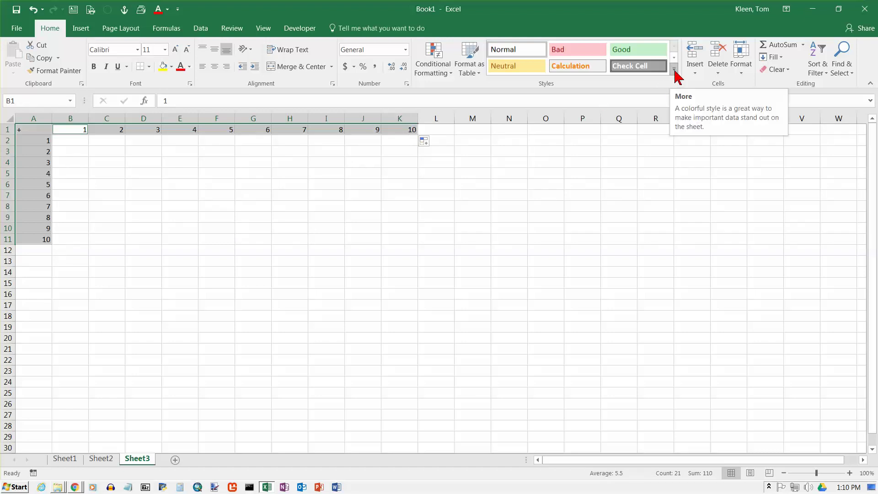
left_click(215, 67)
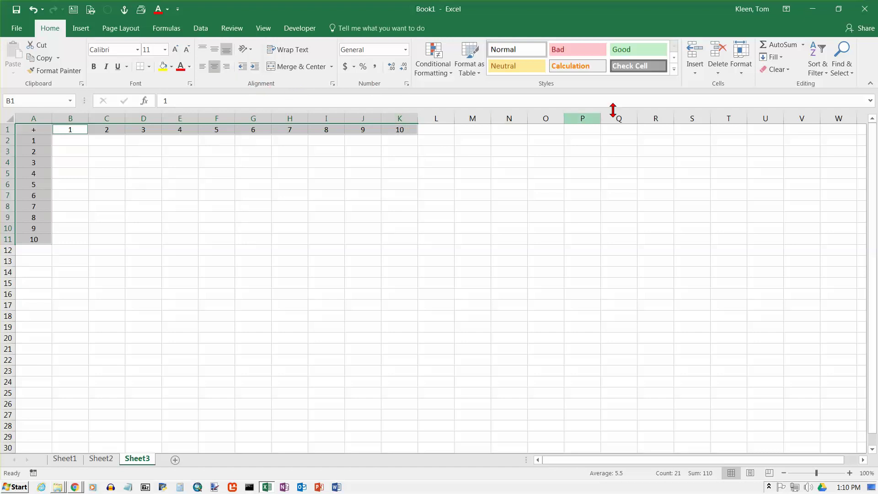
left_click(674, 70)
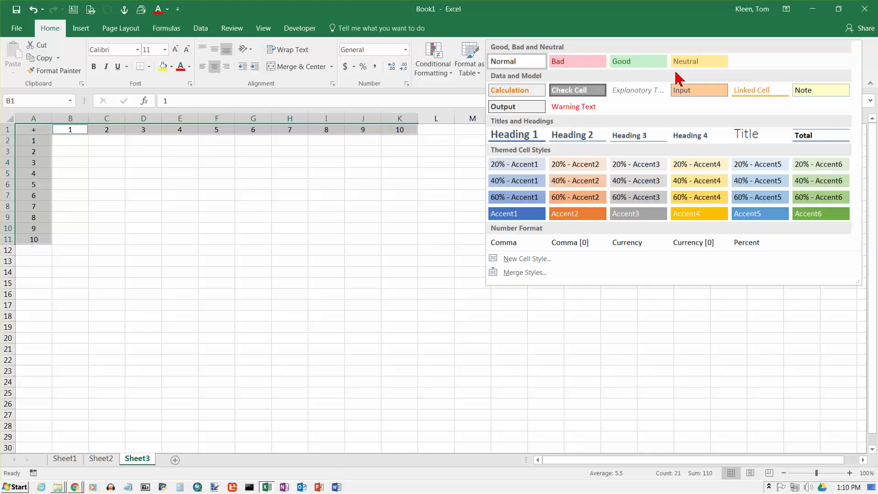
left_click(691, 136)
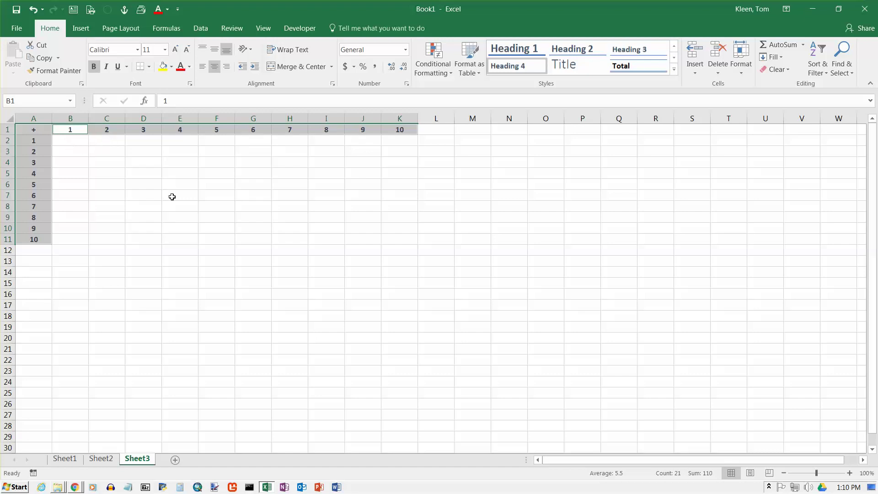
Put Thick Outside Borders around both heading ranges.
left_click(149, 66)
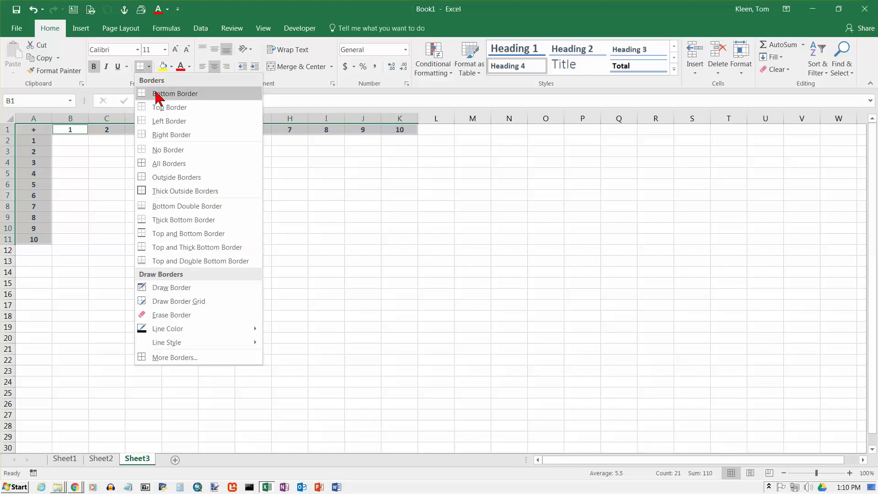
left_click(167, 191)
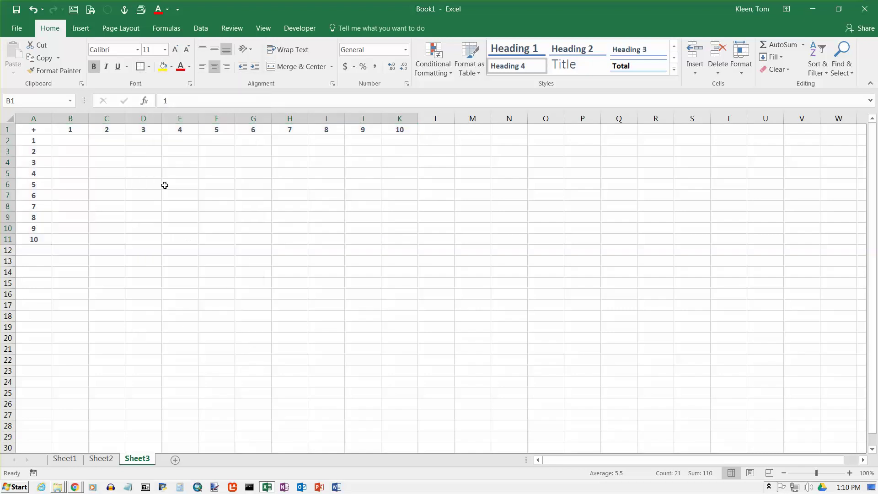
left_click(81, 143)
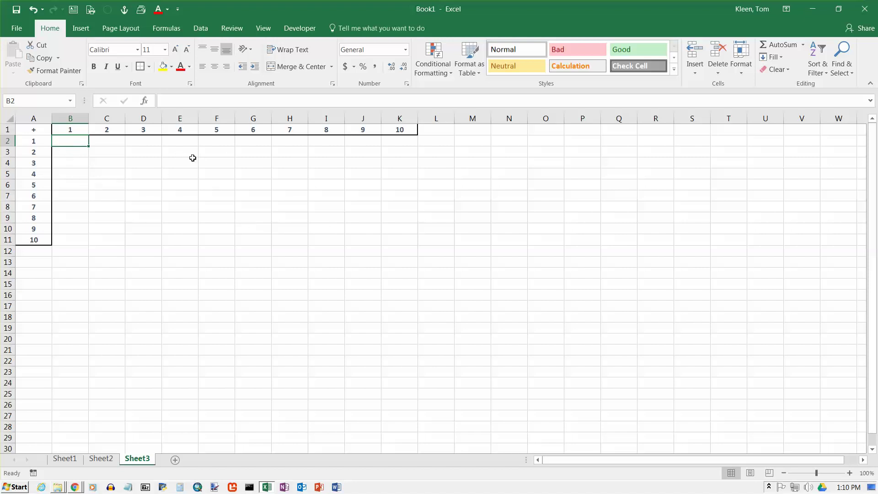
left_click(291, 188)
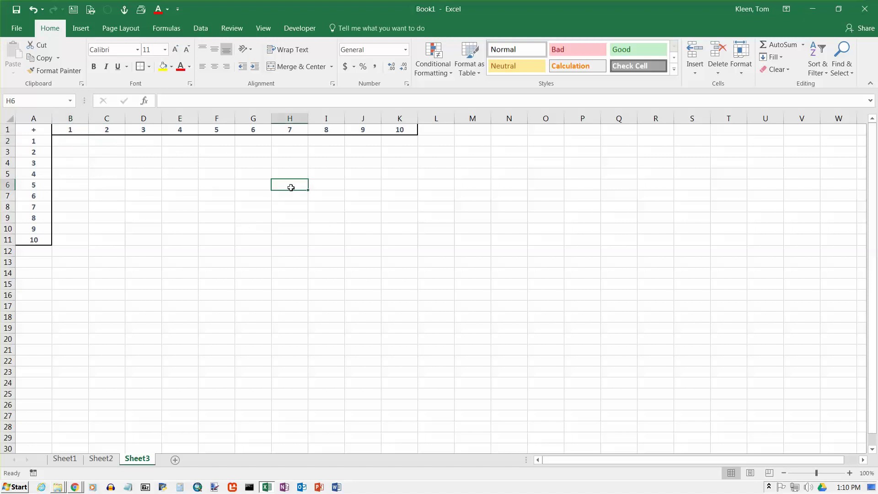
left_click(36, 186, "ctrl")
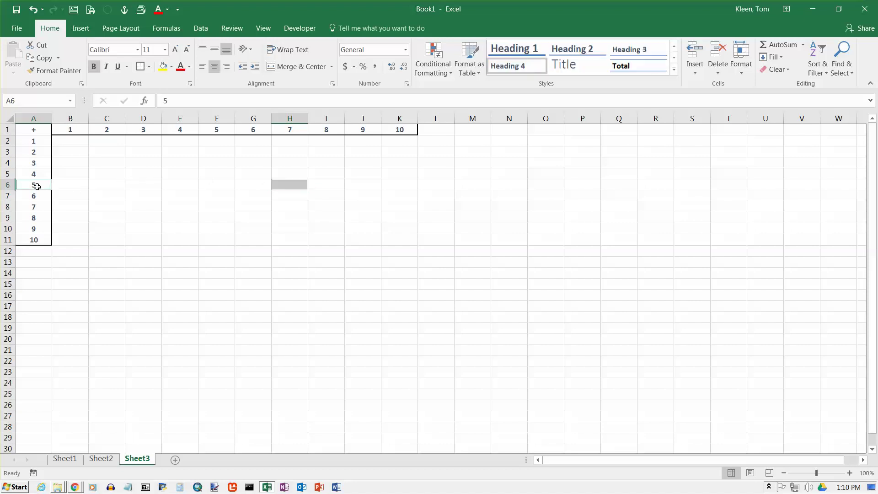
left_click(295, 129, "ctrl")
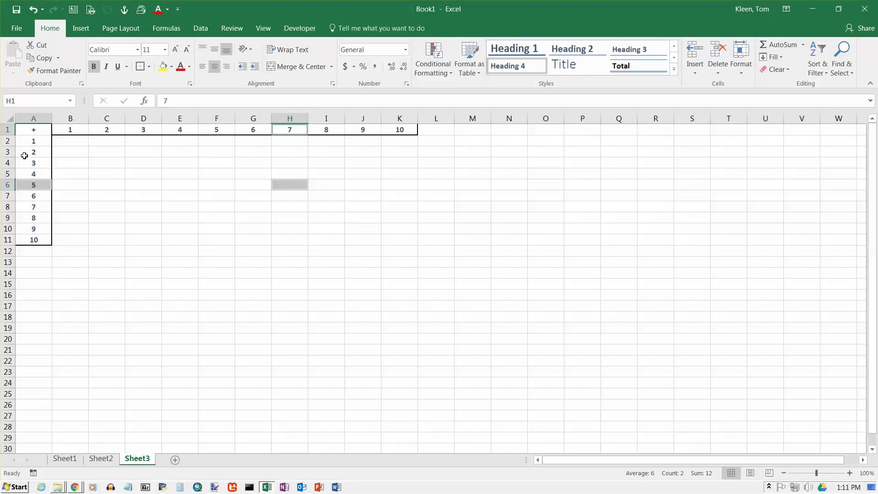
left_click(72, 142)
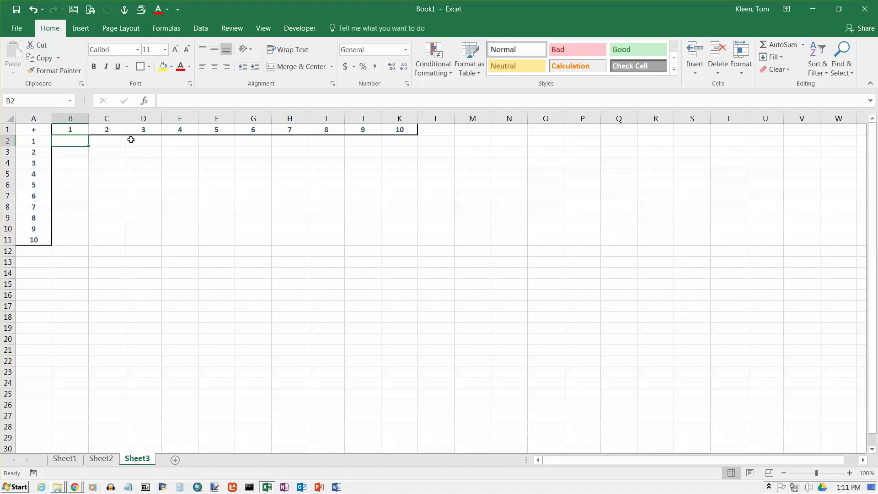
type("=A")
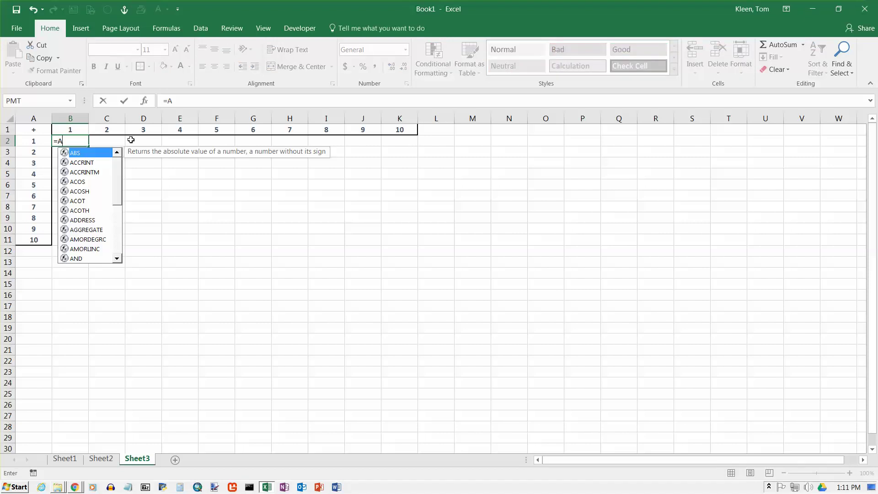
type("2+B1")
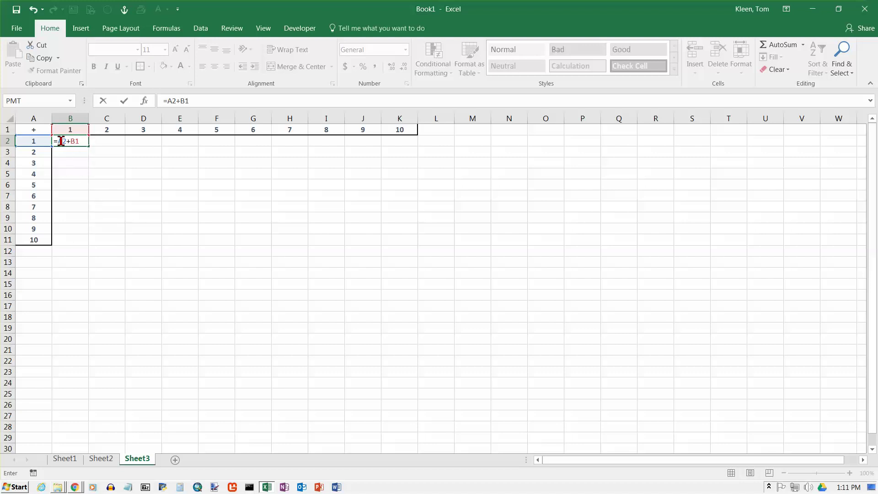
Add $ signs so B2's formula becomes =$A2+B$1, showing 2.
key("F2")
type("r")
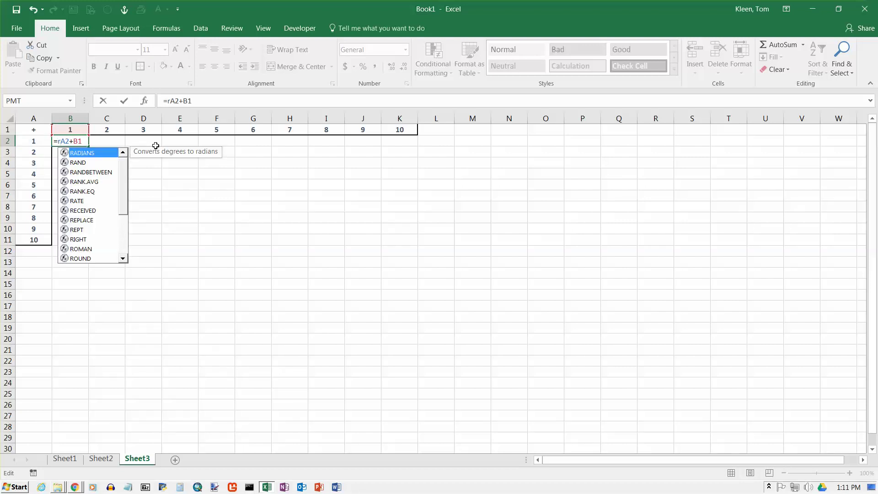
key("BackSpace")
type("r")
key("BackSpace")
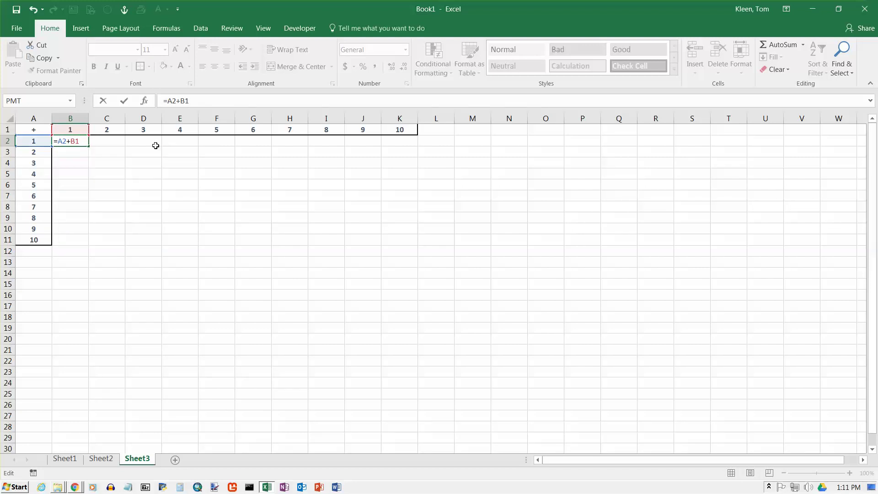
type("$")
type("%")
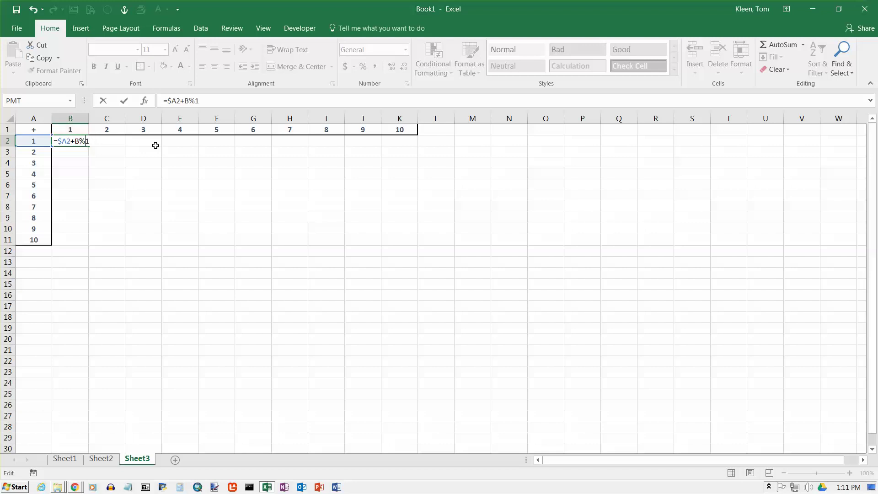
key("BackSpace")
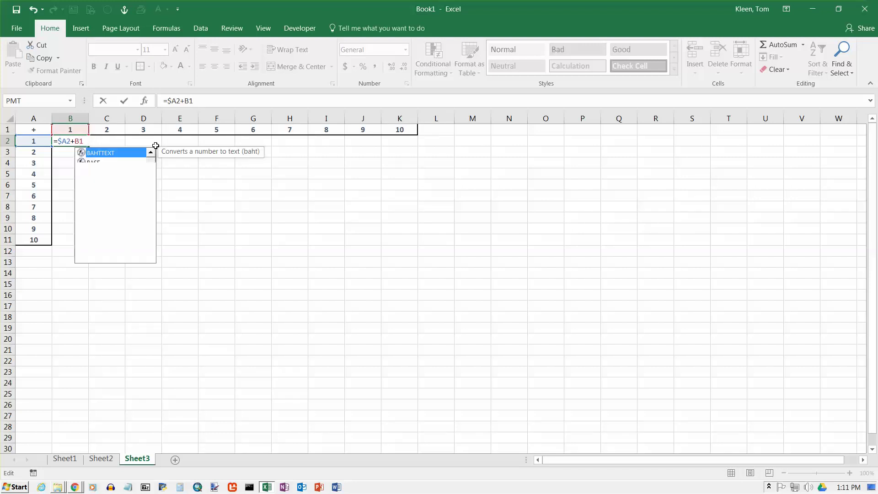
type("$")
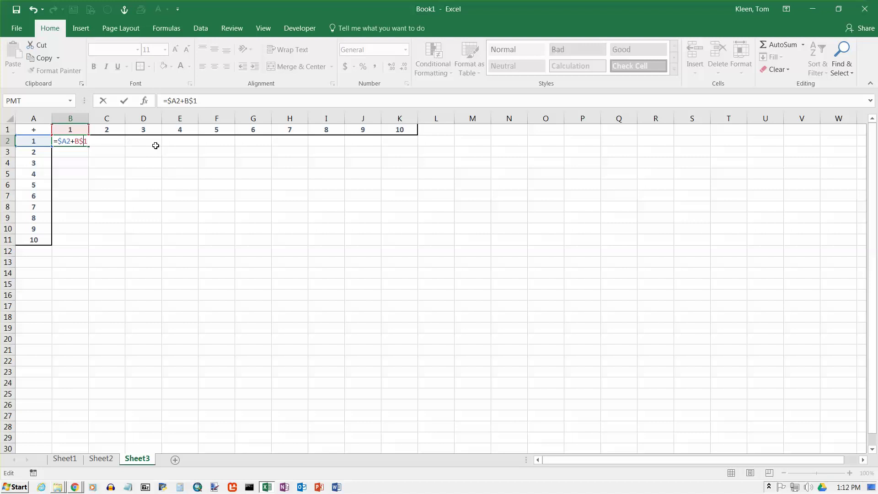
key("Return")
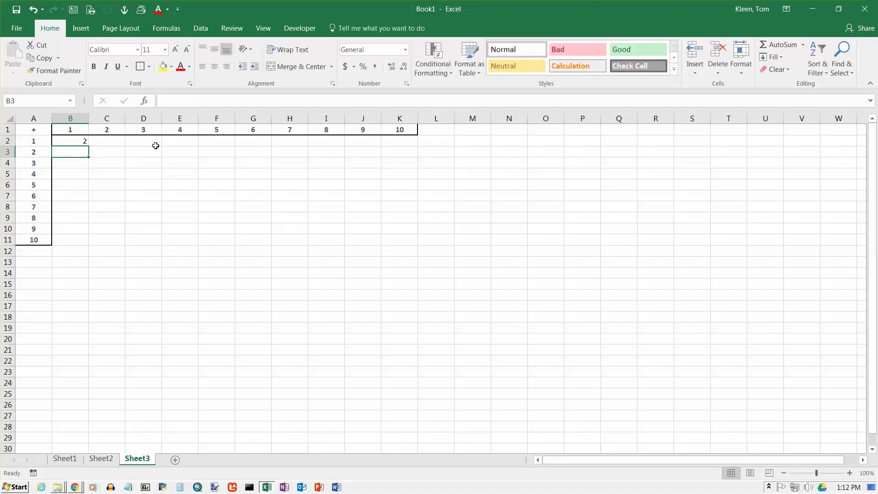
Fill the B2 formula down to B11 and then across to column K.
left_click(74, 141)
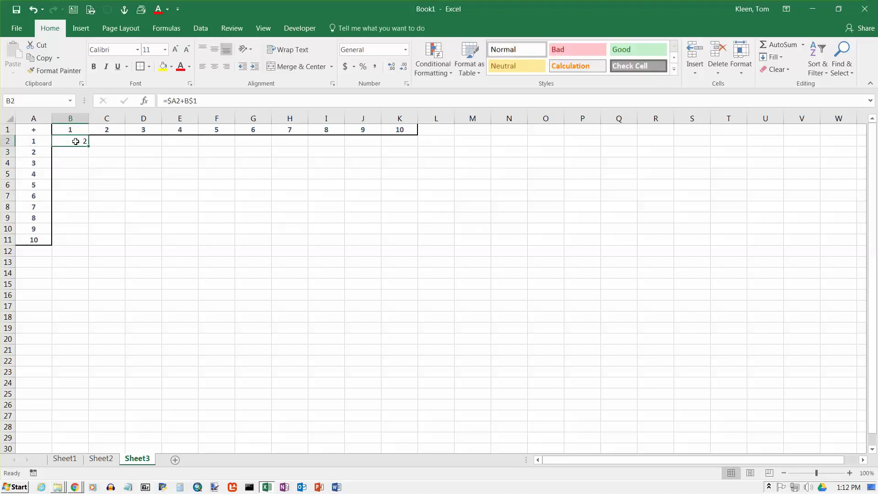
left_click_drag(88, 145, 92, 246)
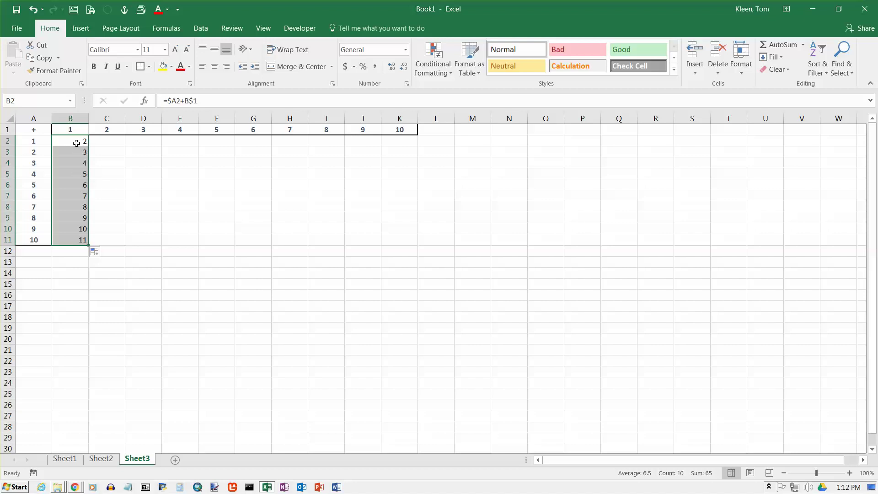
left_click(32, 9)
left_click_drag(88, 146, 94, 244)
left_click(36, 15)
left_click_drag(89, 147, 85, 244)
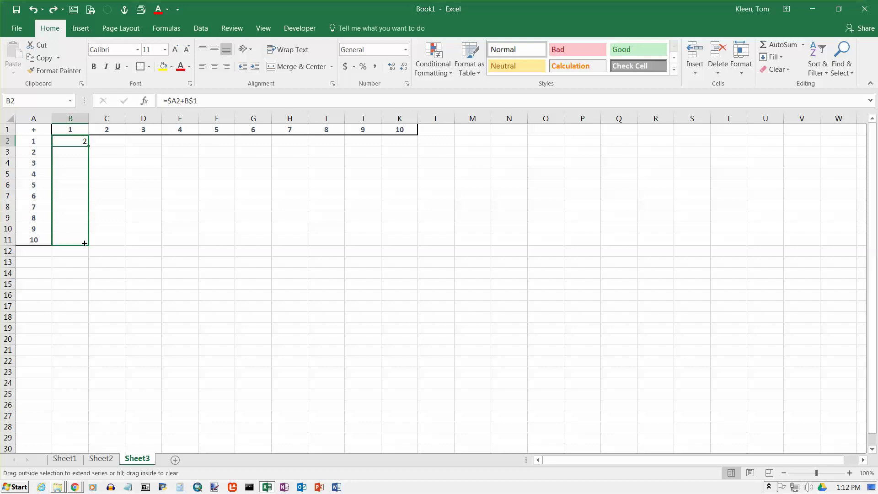
left_click_drag(85, 243, 86, 244)
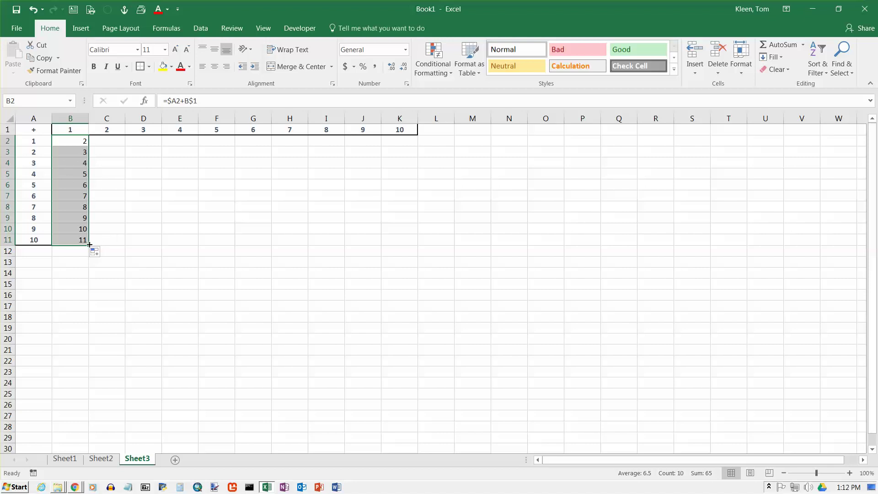
left_click_drag(90, 244, 424, 235)
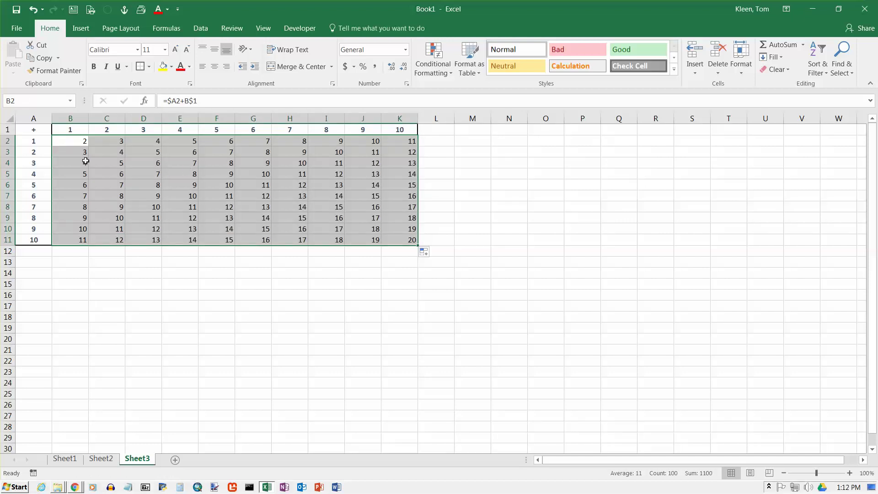
Center the sums in B2:K11 and apply All Borders to the table.
left_click(214, 67)
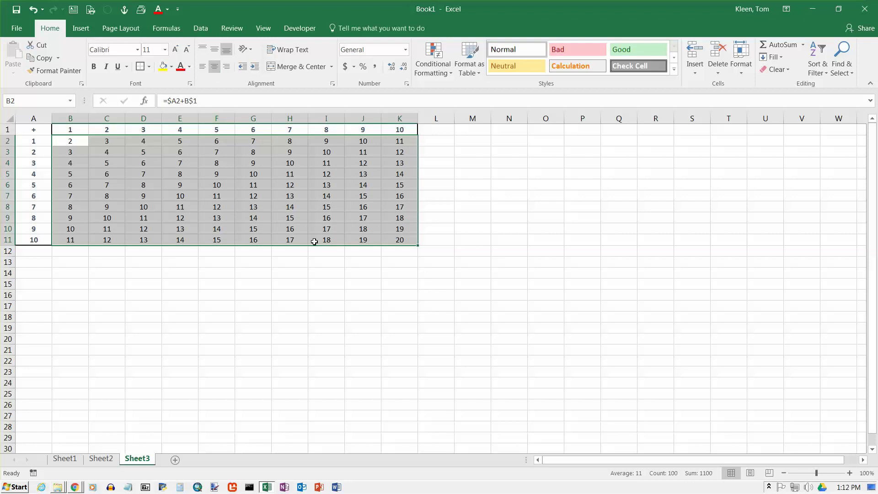
left_click(140, 67)
left_click(506, 225)
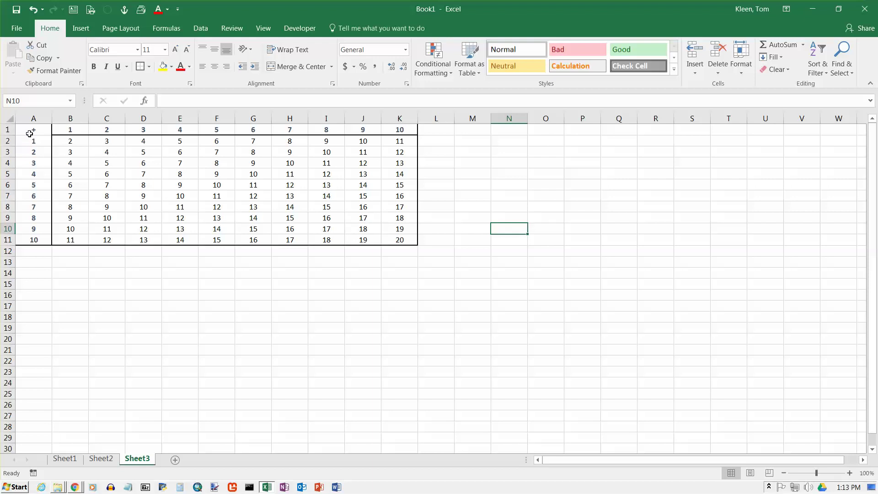
left_click(32, 131)
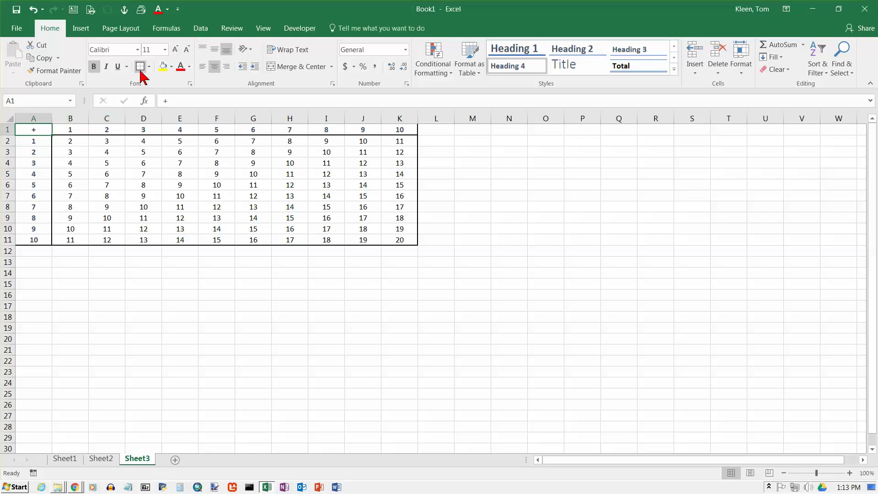
left_click(405, 298)
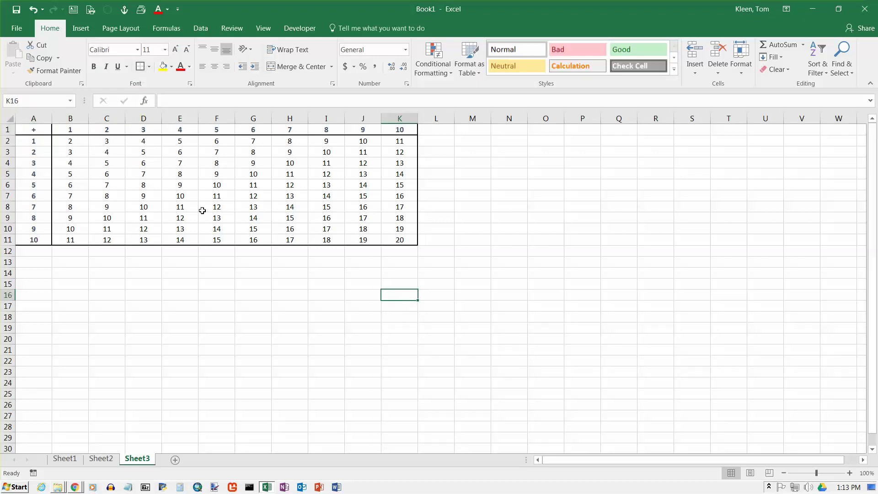
Shade headings B1:K1 and A2:A11 with Blue, Accent 1, Lighter 80%.
left_click_drag(69, 133, 393, 135)
left_click_drag(31, 141, 34, 238, "ctrl")
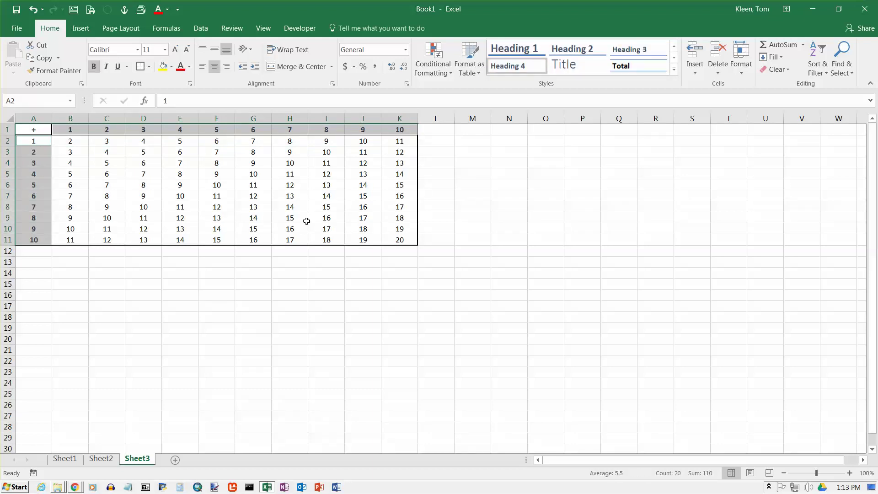
left_click(172, 67)
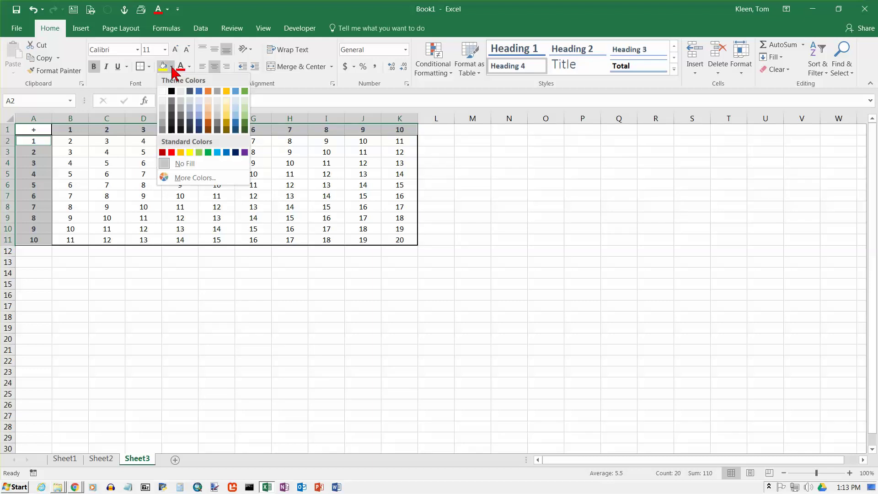
left_click(199, 102)
left_click(73, 143)
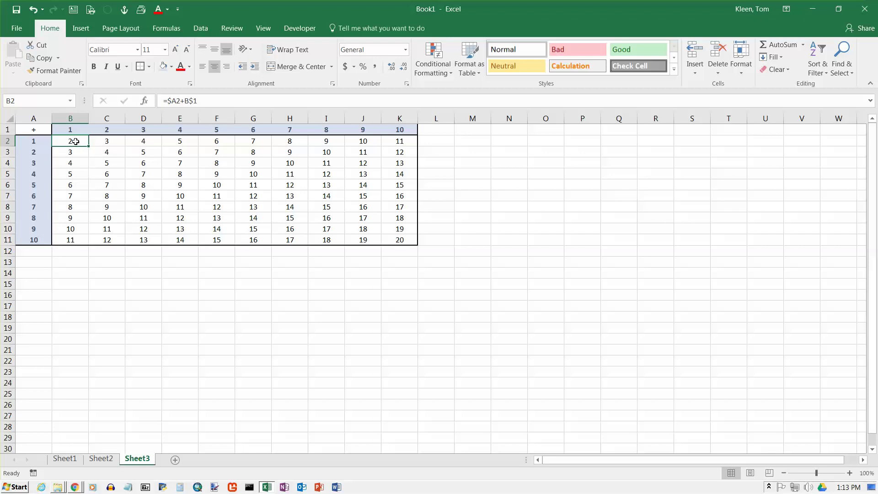
double_click(260, 185)
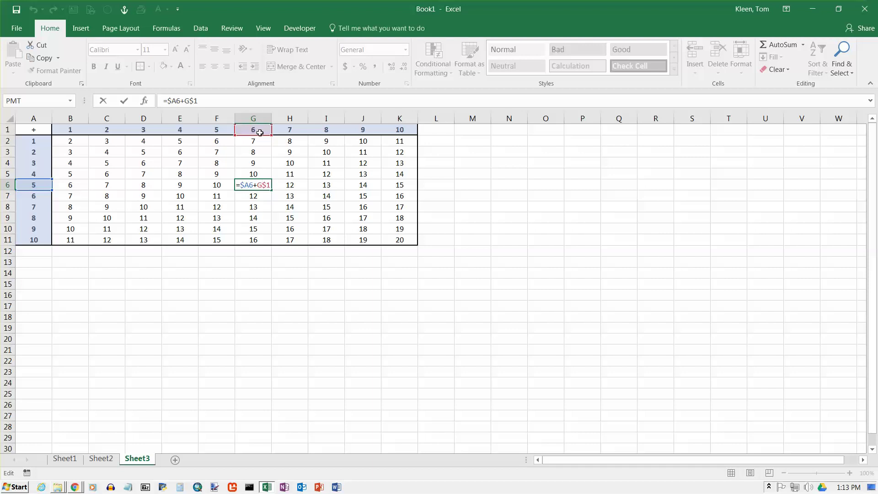
key("ctrl+Return")
double_click(331, 220)
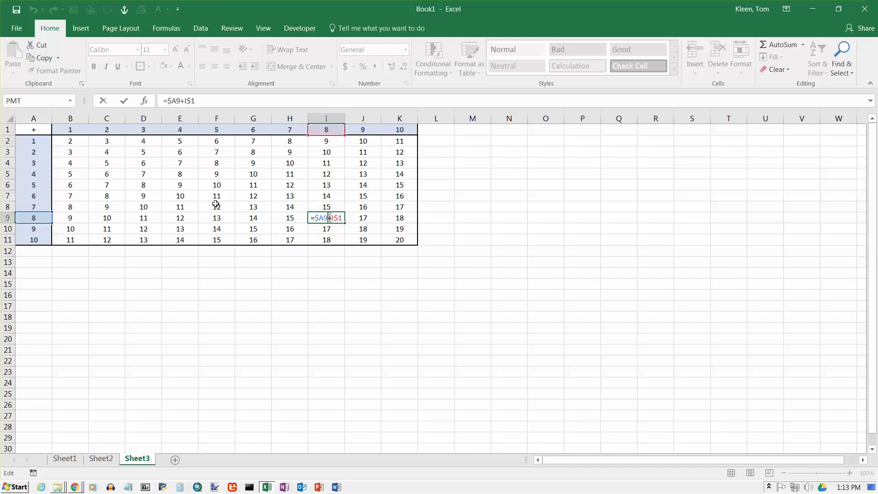
key("Escape")
double_click(187, 217)
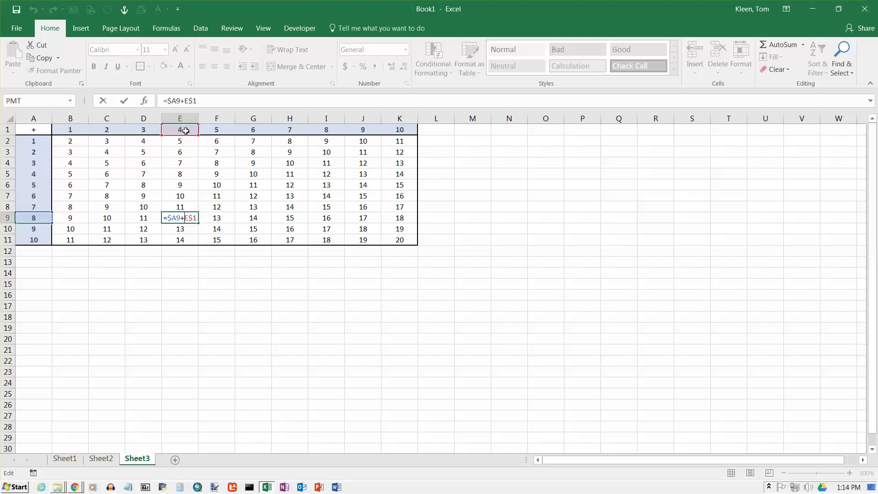
key("Escape")
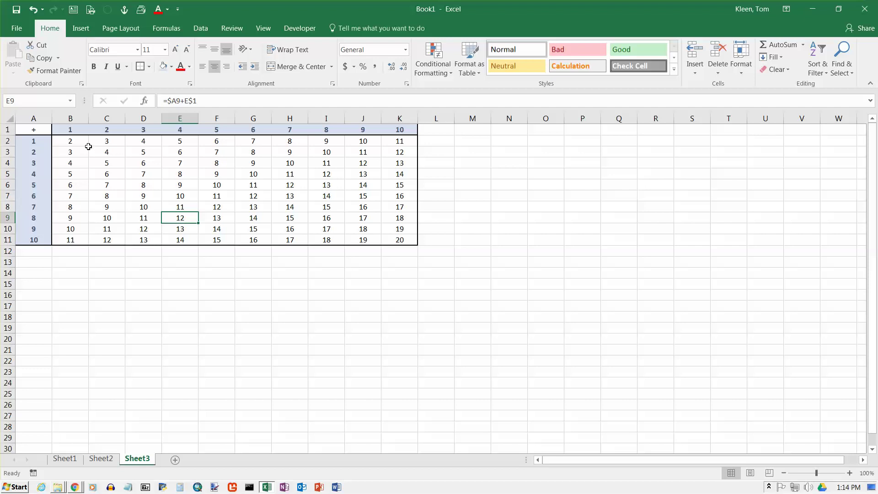
left_click(72, 141)
left_click(105, 153)
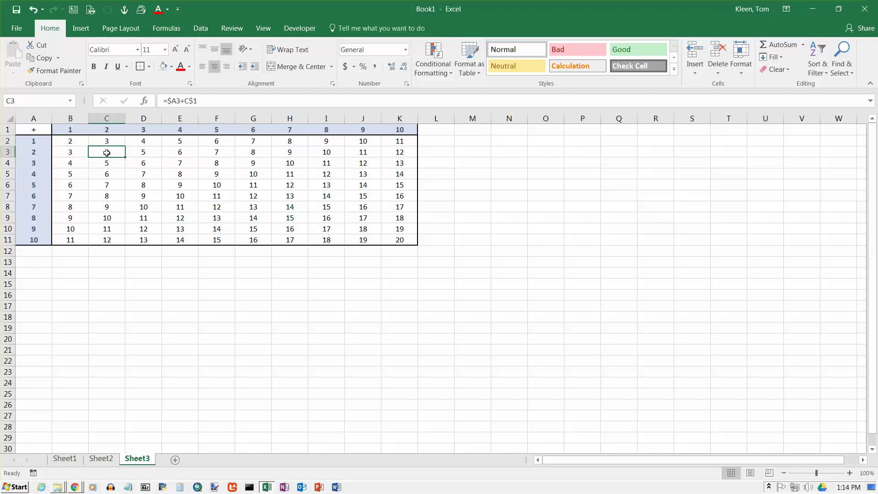
left_click(143, 165)
left_click(175, 176)
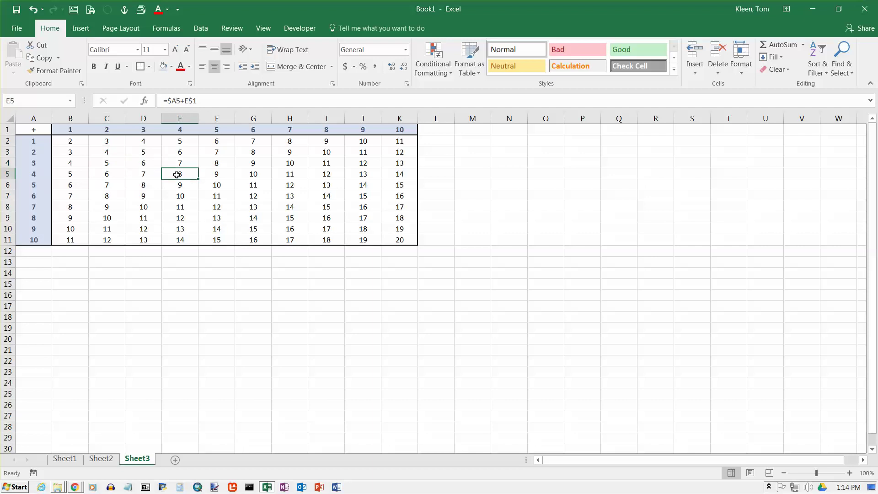
left_click(215, 185)
left_click(253, 198)
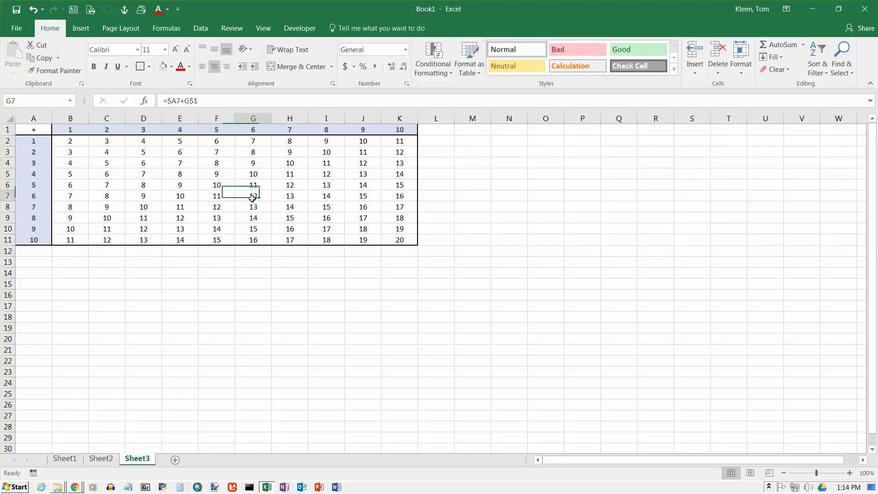